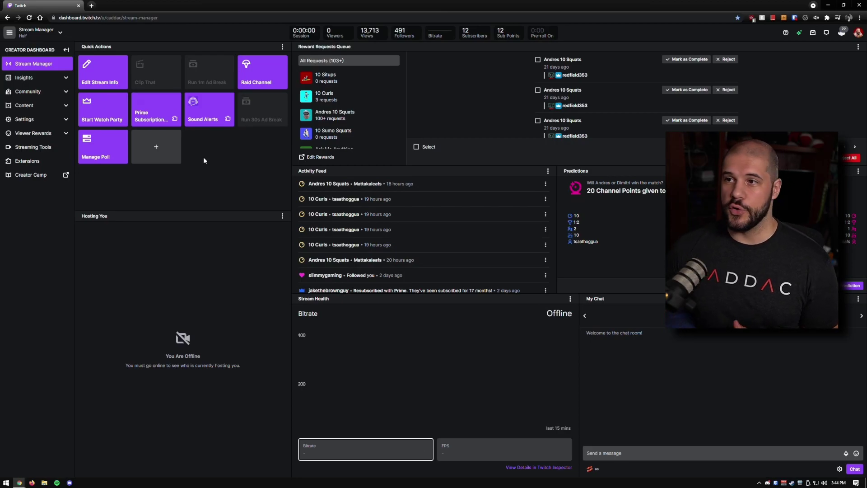
Add the Start a Prediction tile from the Quick Actions catalogue, then close the catalogue
left_click(168, 150)
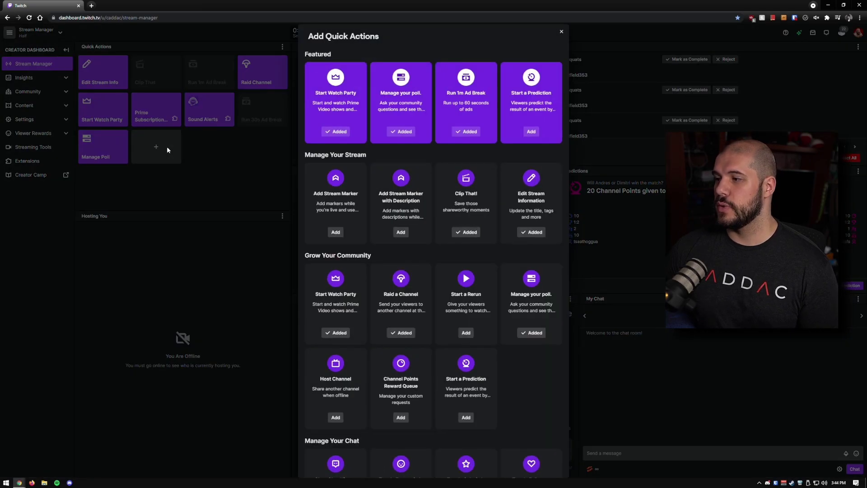
scroll(433, 217, "down", 2)
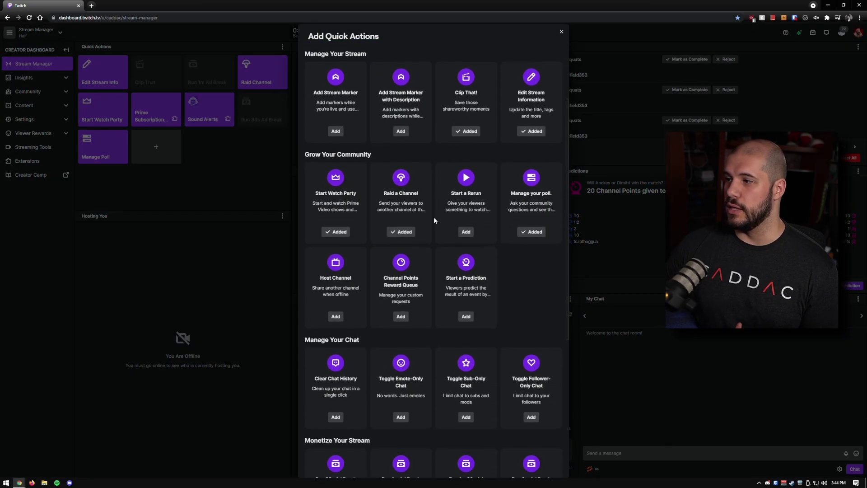
left_click(468, 316)
left_click(560, 33)
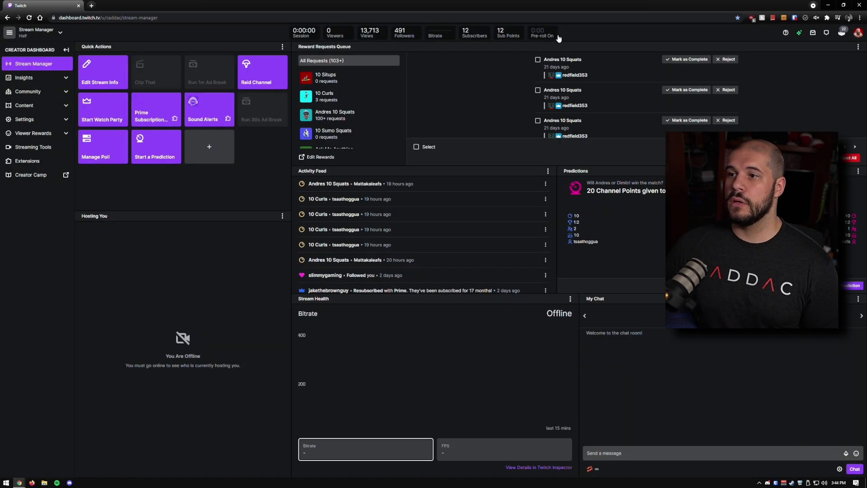
Review the Andres and Dimitri outcomes in the last prediction's summary, then open a new prediction form
left_click(156, 157)
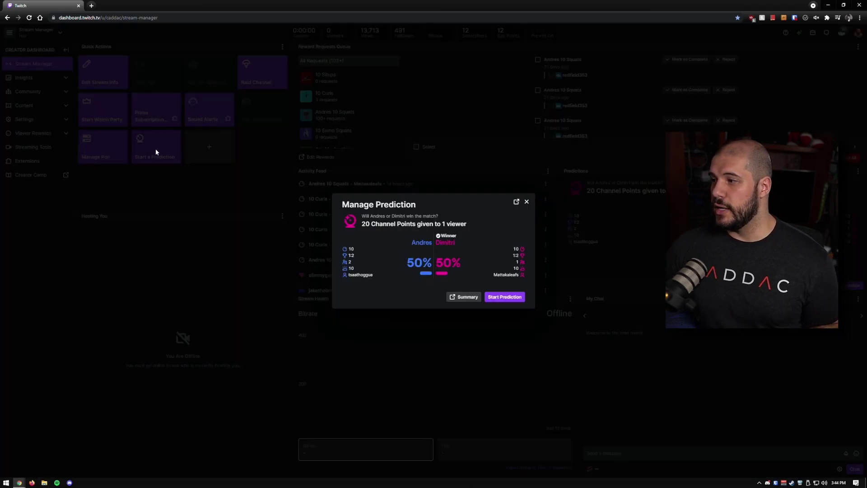
left_click(460, 297)
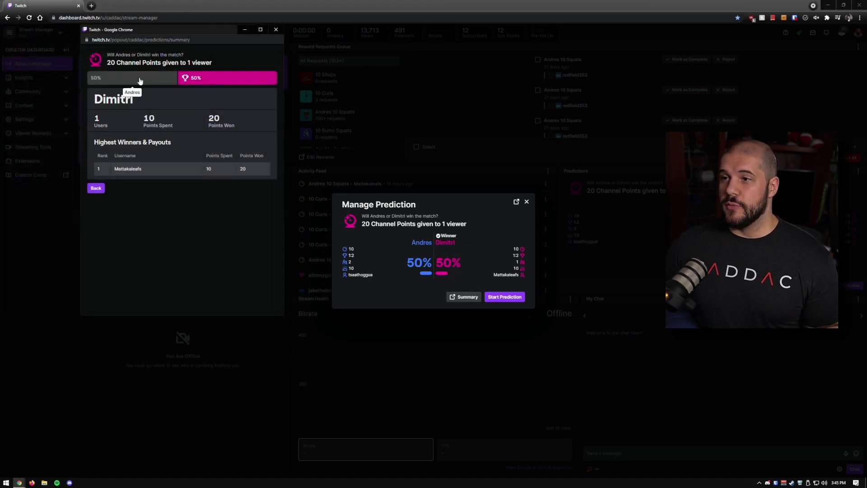
left_click(144, 79)
left_click(206, 80)
left_click(169, 79)
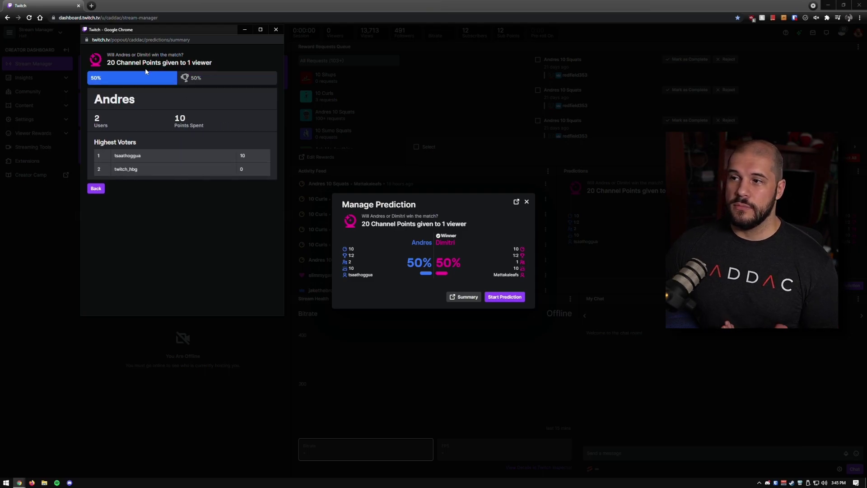
left_click(189, 81)
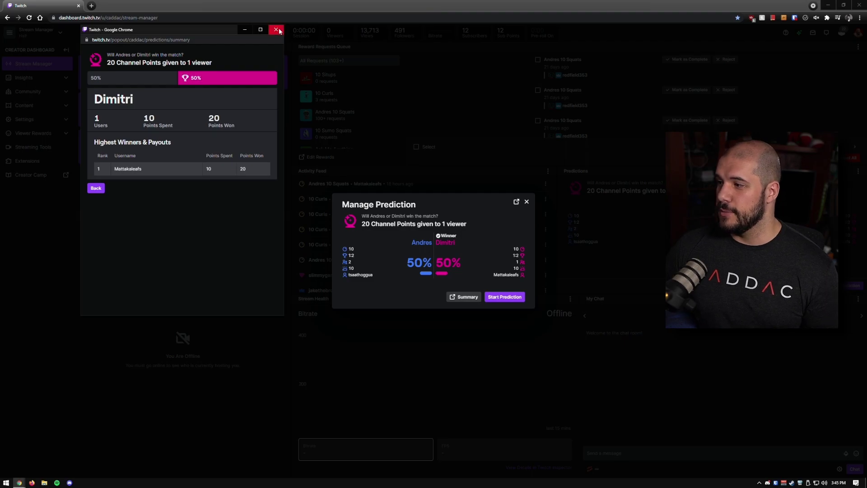
left_click(277, 29)
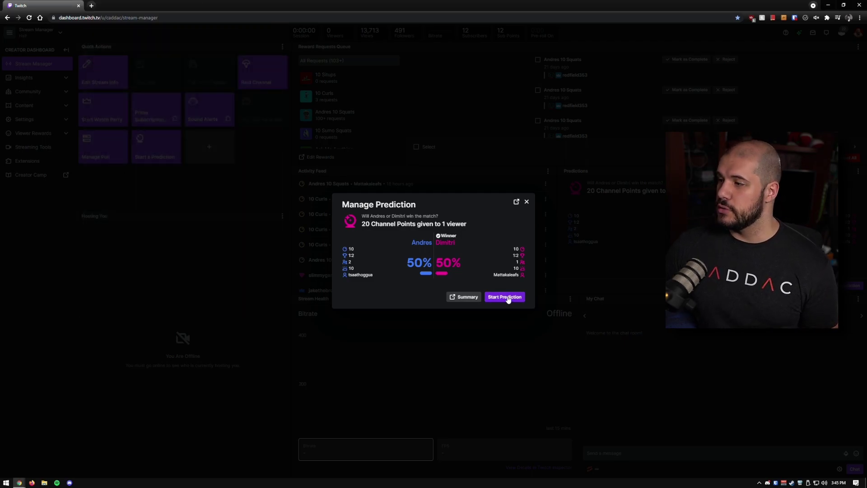
left_click(505, 296)
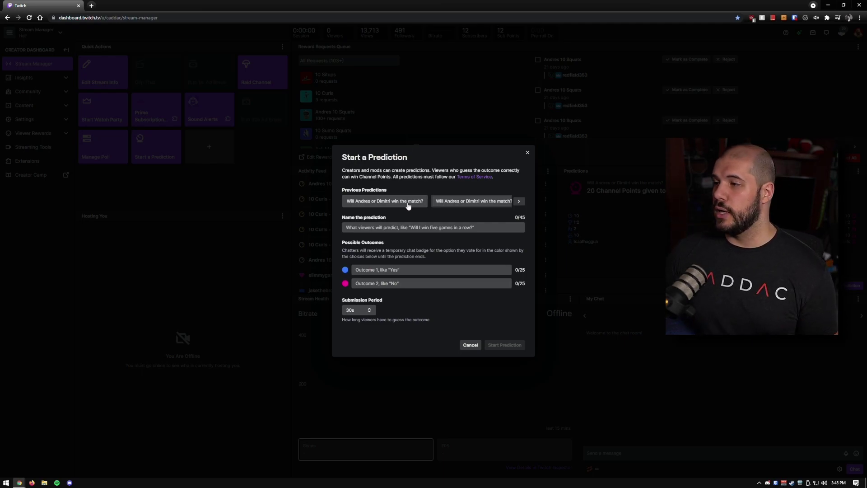
Name the new prediction 'Will this video do well?'
left_click(407, 230)
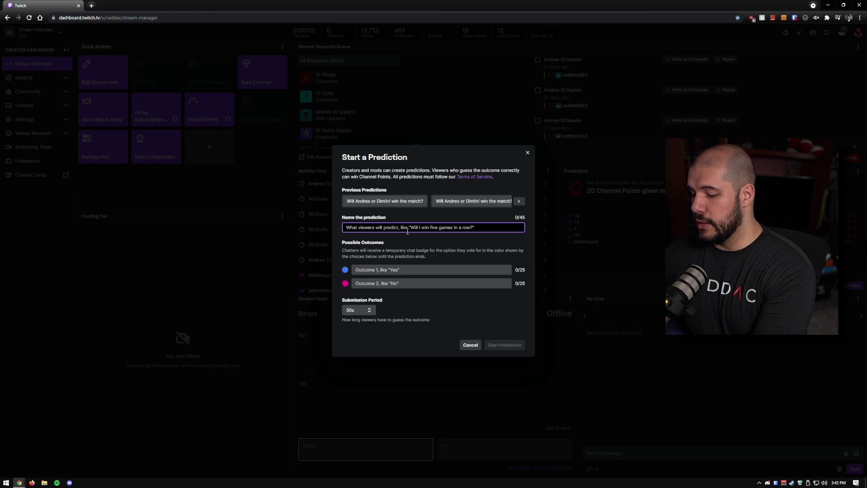
type("W")
key("BackSpace")
type("Will this video dow")
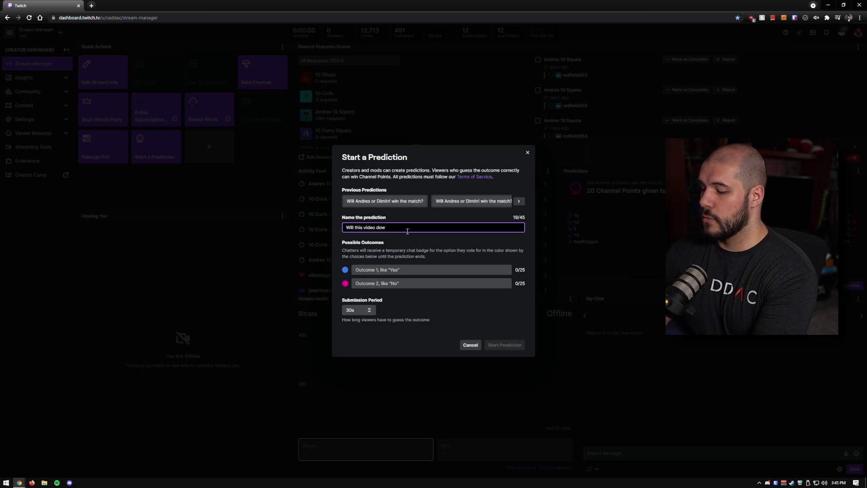
type(" ell?")
Enter Yes and No as the two prediction outcomes
key("Tab")
type("Y")
key("Tab")
type("No")
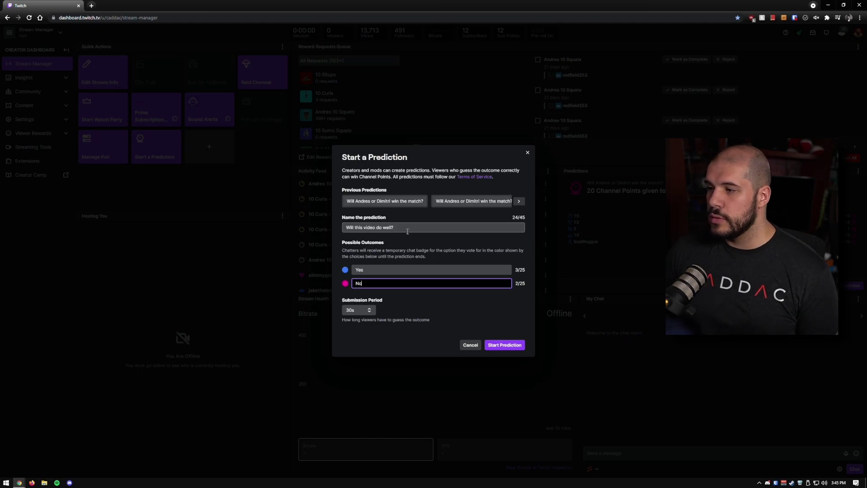
Keep the 30-second submission period and submit the prediction
left_click(362, 310)
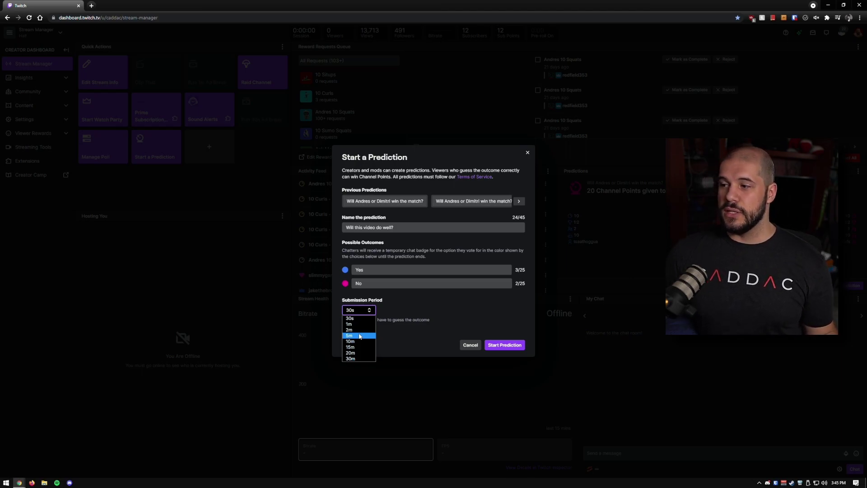
left_click(361, 318)
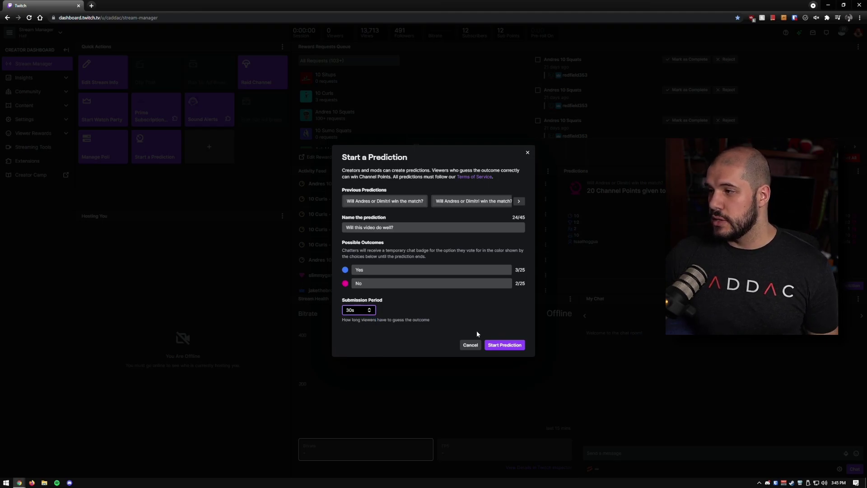
left_click(499, 343)
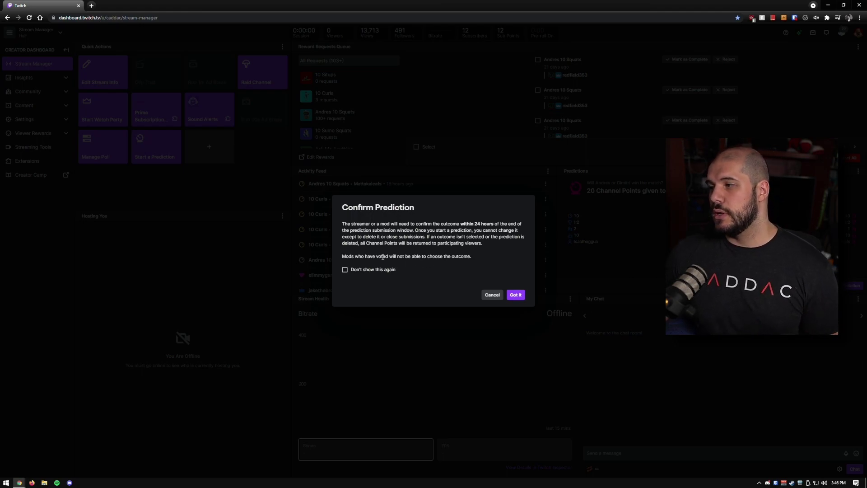
Confirm the 'Will this video do well?' prediction with Got it so it goes live
left_click(516, 294)
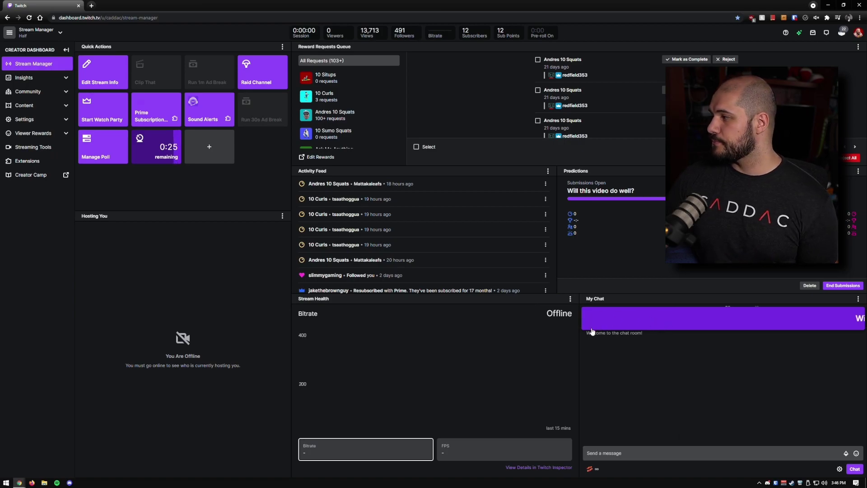
View and dismiss the chat's Channel Points intro while the prediction timer expires
left_click(790, 320)
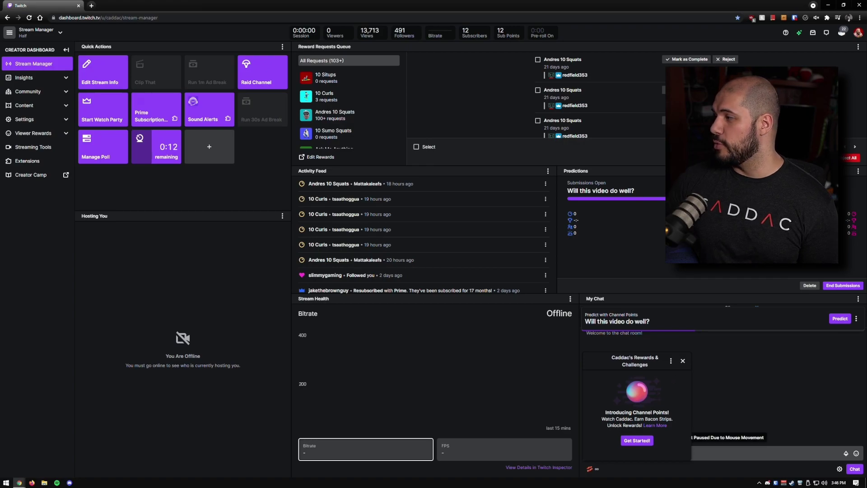
left_click(733, 373)
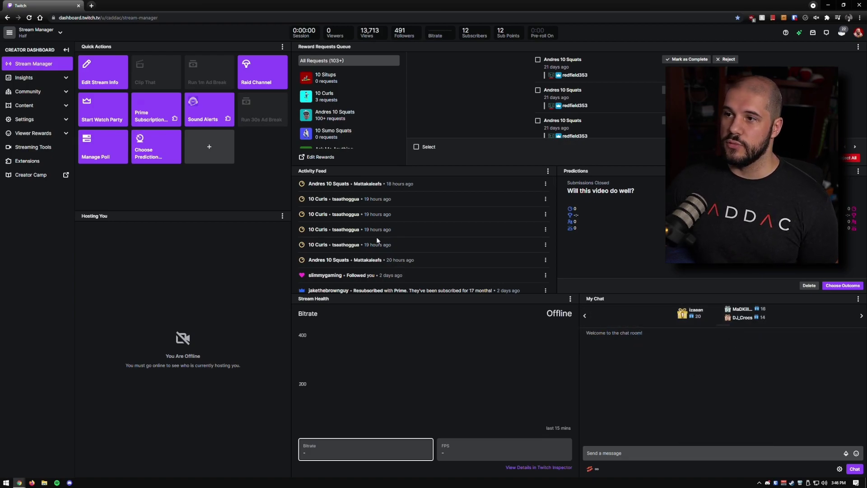
Open the closed 'Will this video do well?' prediction, pick Yes as the outcome, and complete it
left_click(151, 145)
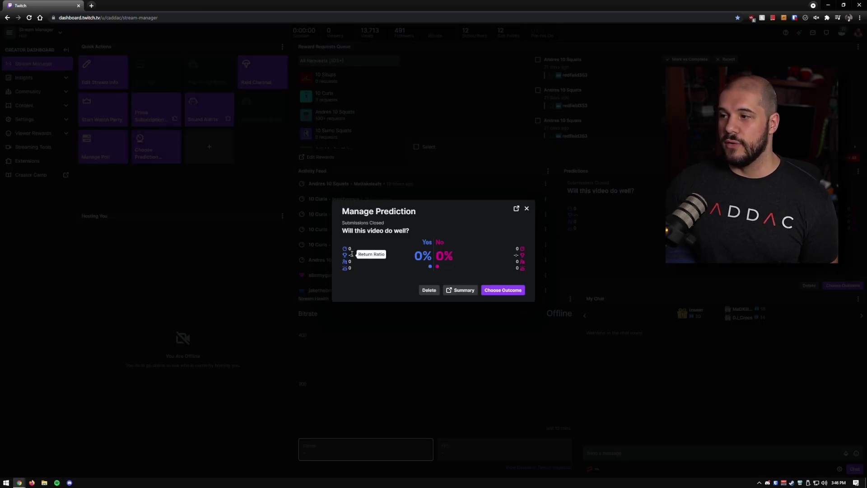
mouse_move(349, 264)
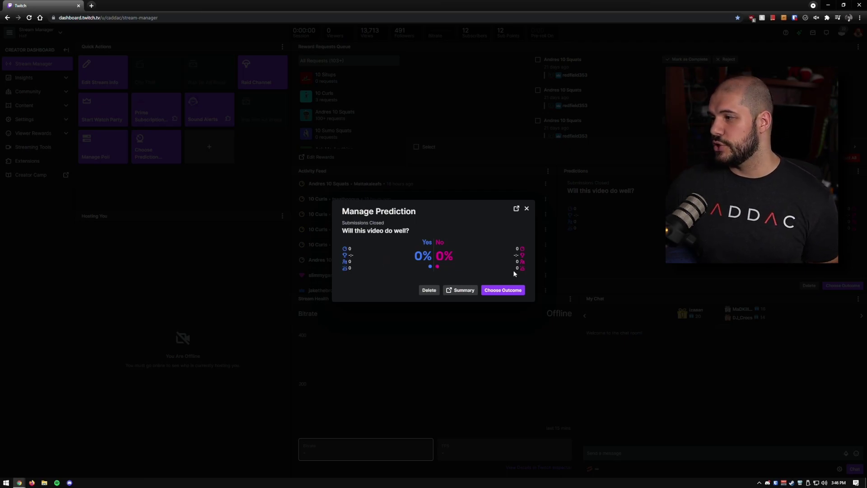
left_click(500, 290)
left_click(360, 246)
left_click(500, 294)
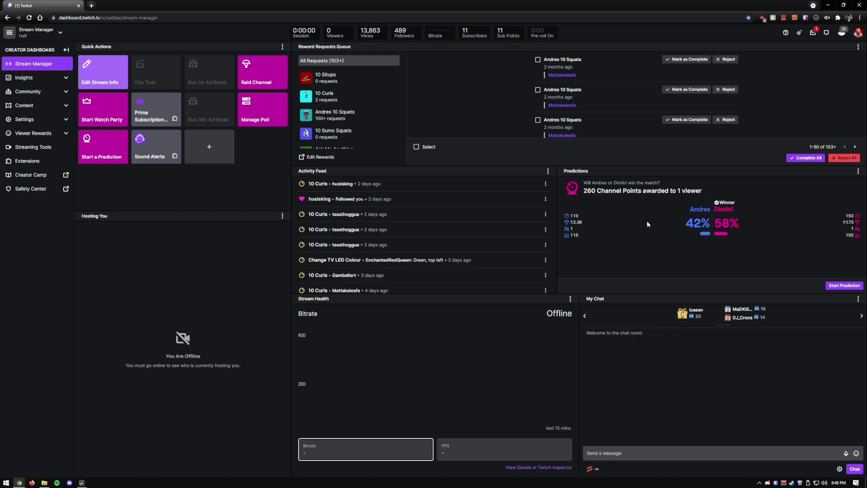
Enter layout edit mode, look through the addable panels list, then exit without changes
left_click(60, 34)
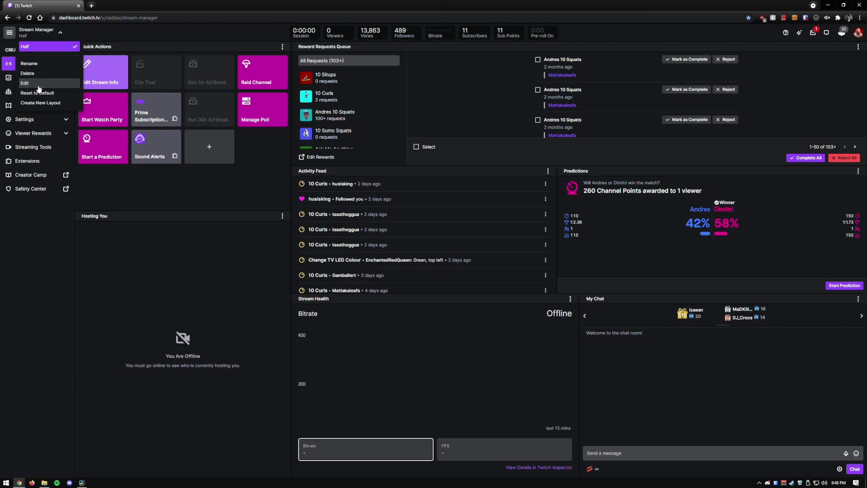
left_click(39, 86)
left_click(860, 260)
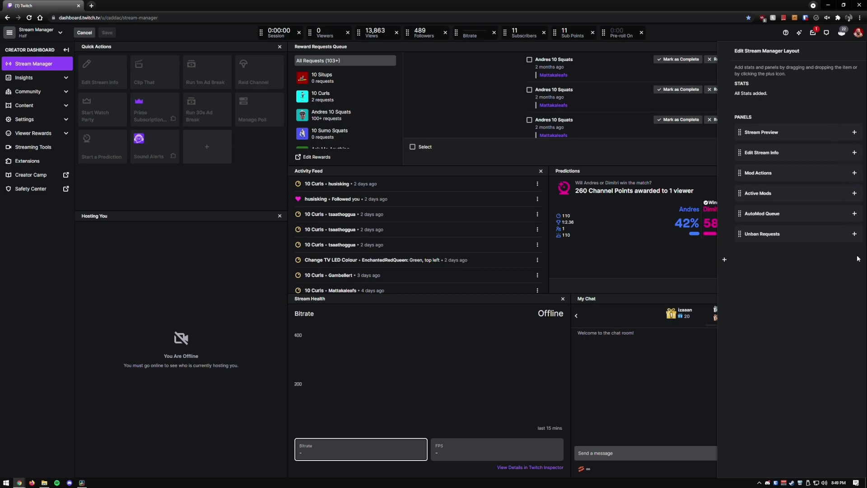
left_click(654, 232)
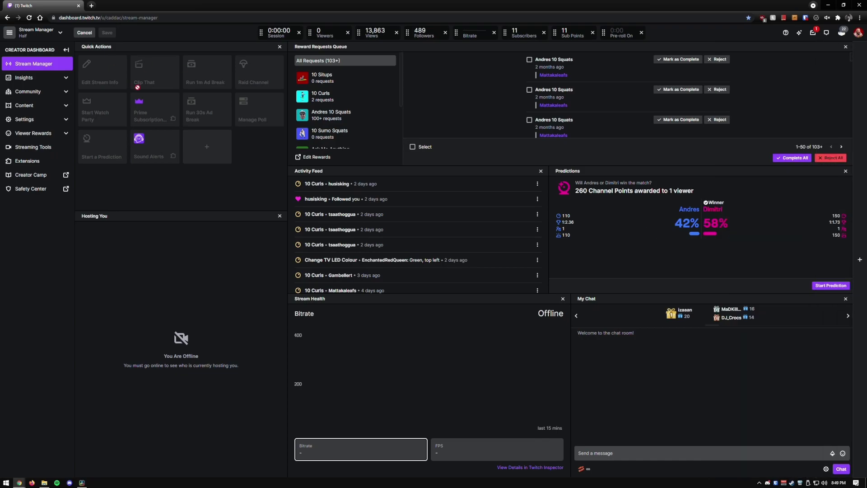
left_click(84, 32)
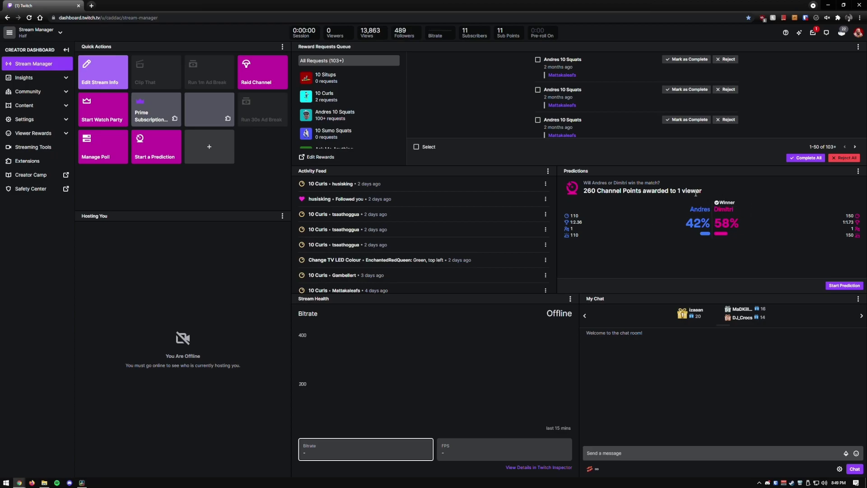
Relaunch the previous Andres-or-Dimitri prediction with a 5-minute window and confirm it
left_click(842, 285)
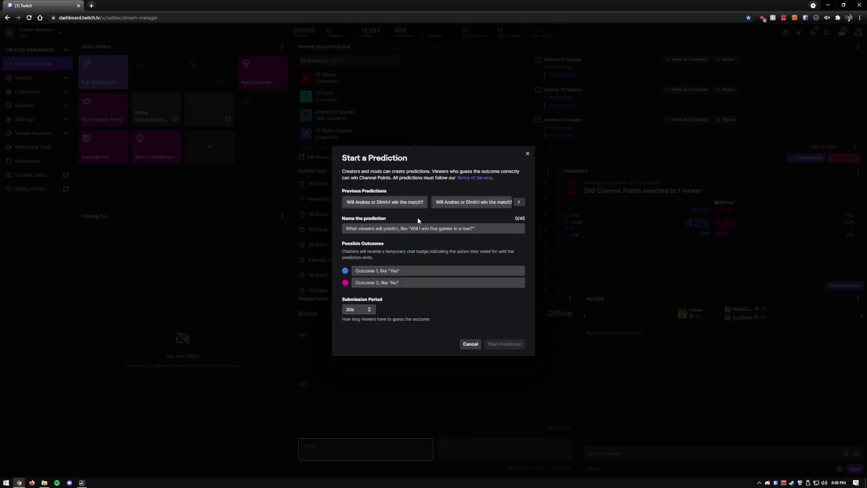
left_click(383, 203)
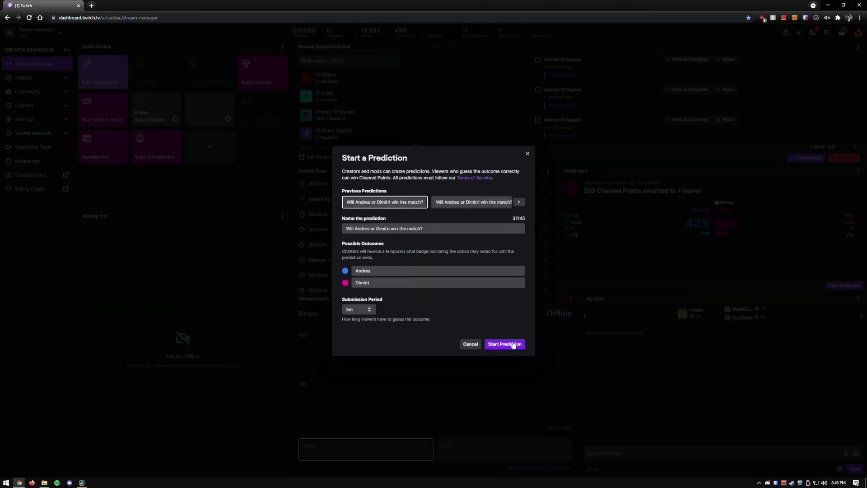
left_click(504, 344)
left_click(345, 270)
left_click(368, 270)
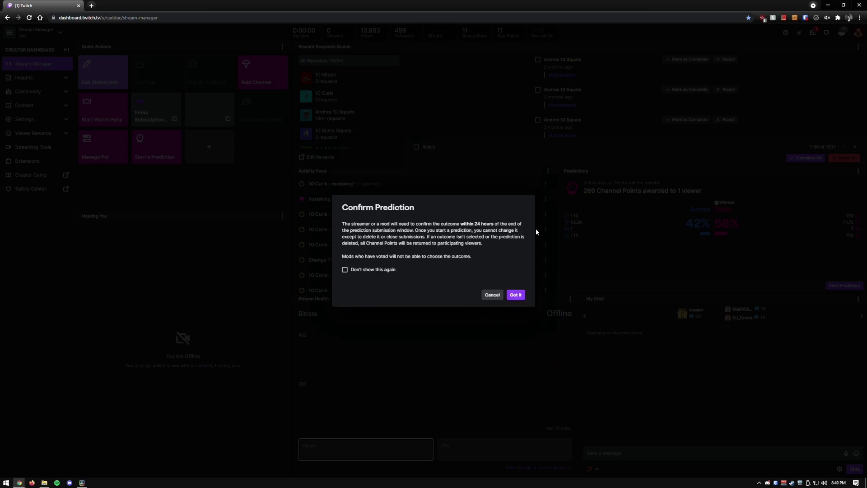
left_click(517, 294)
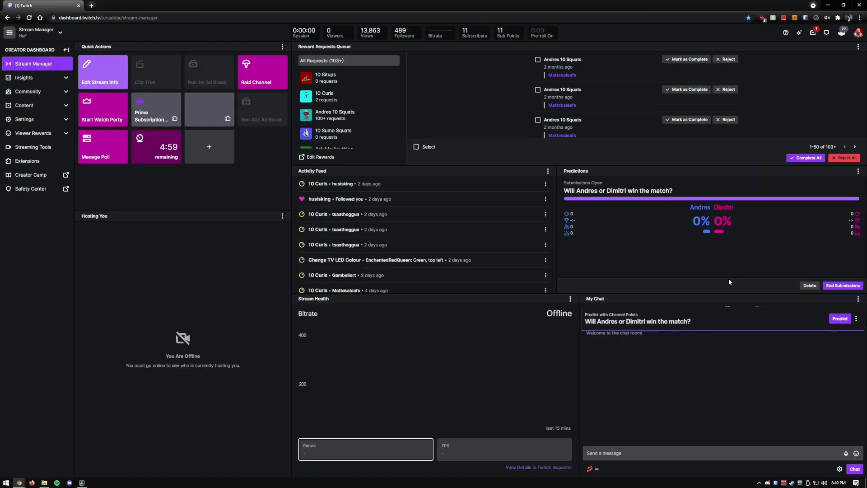